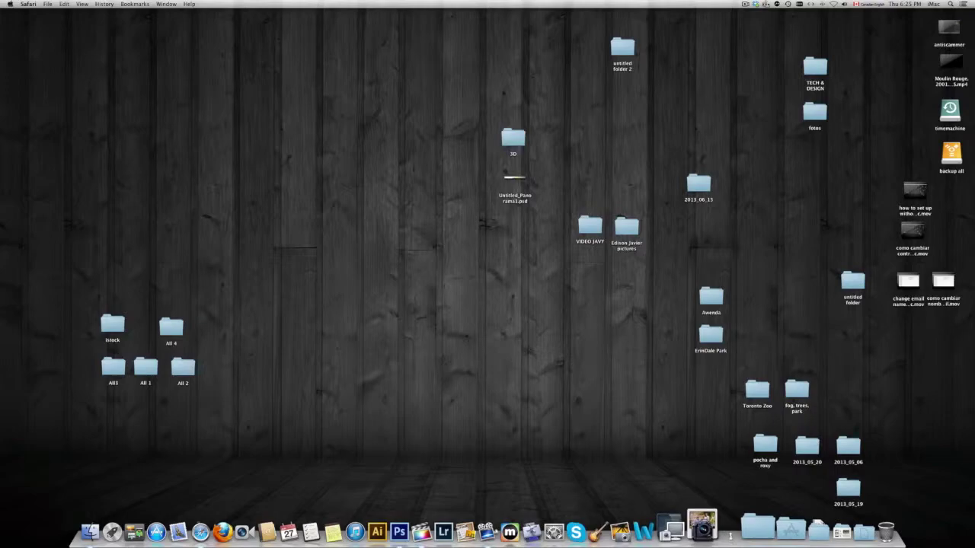
Open the Dock's context menu from the Dock separator
right_click(731, 536)
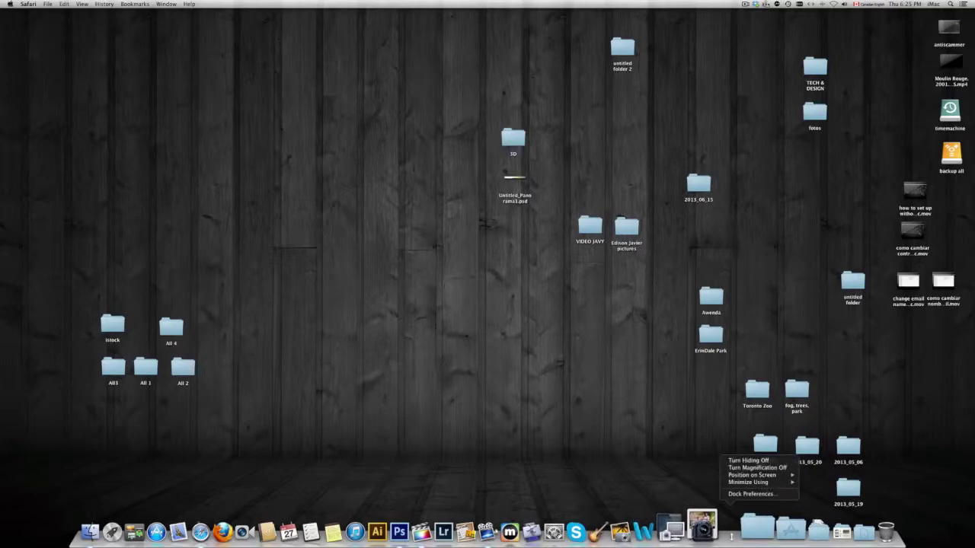
Open and close Dock Preferences, then launch System Preferences from the Dock and reposition its window
left_click(754, 495)
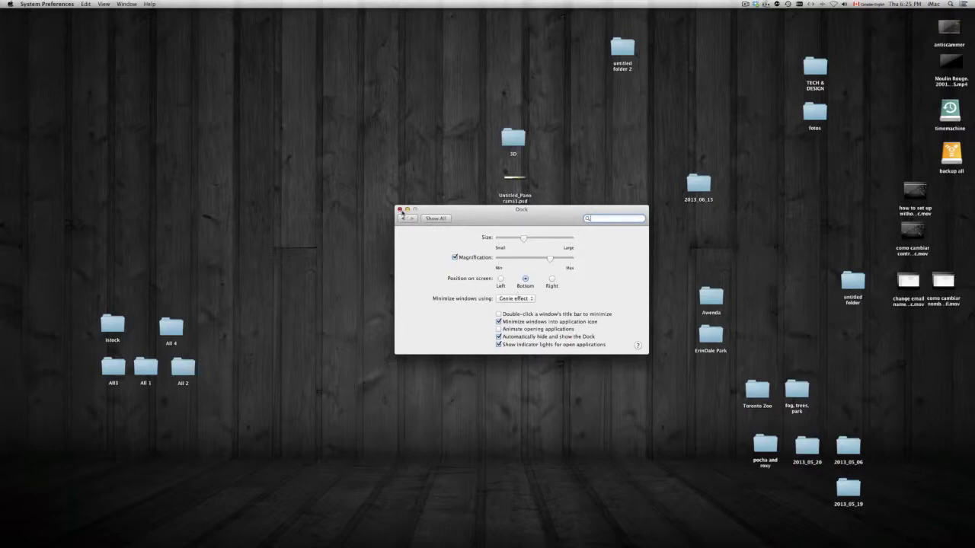
left_click(399, 209)
mouse_move(561, 542)
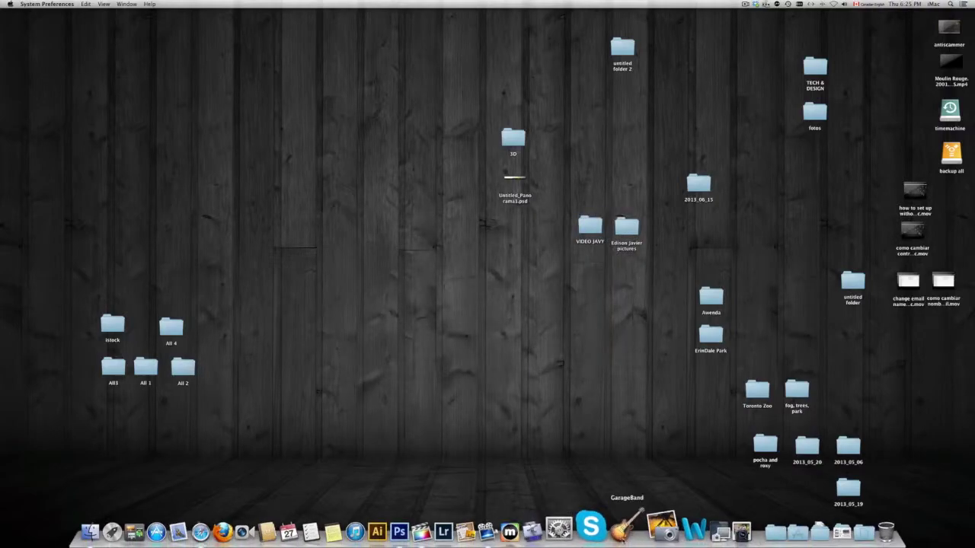
left_click(577, 525)
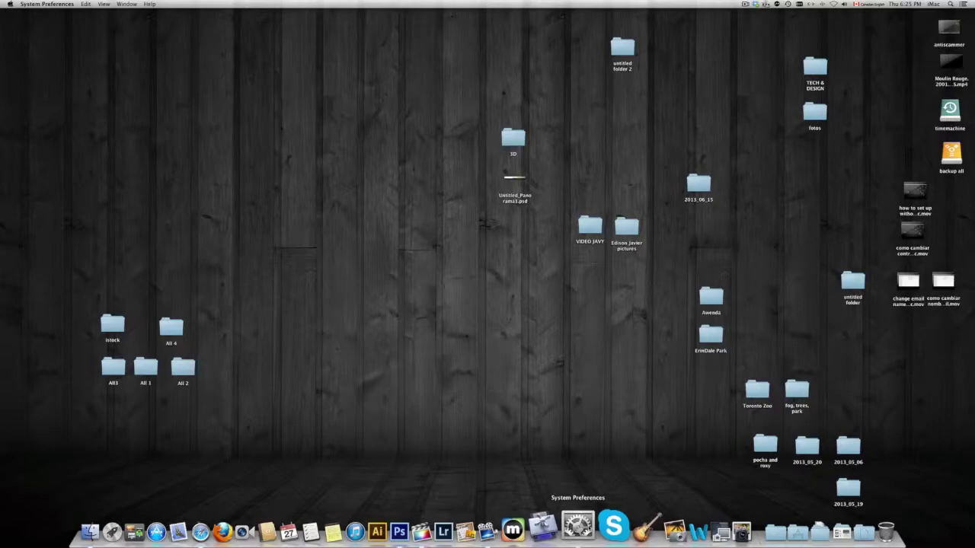
left_click_drag(515, 225, 565, 237)
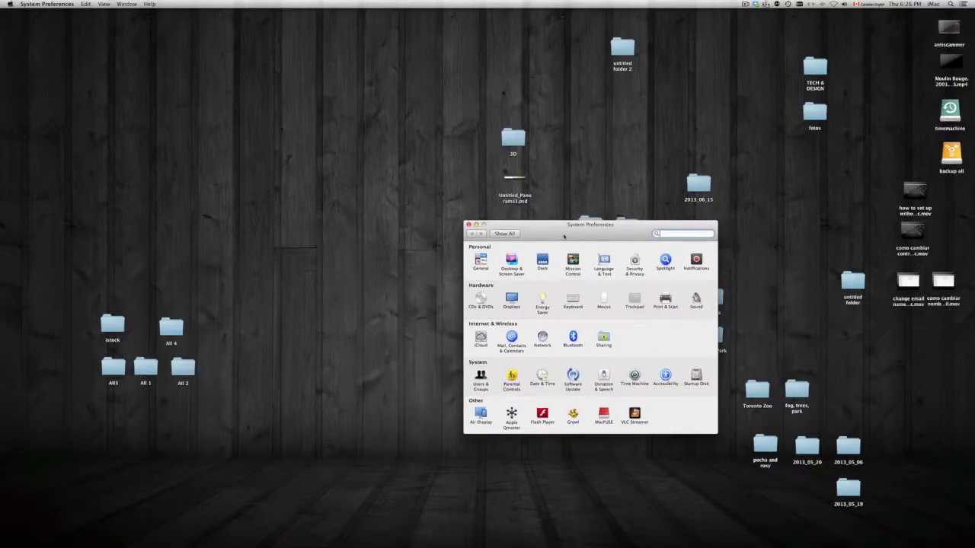
Close System Preferences, reopen it via a Spotlight search for 'syst', then open and close the Dock pane
left_click(468, 224)
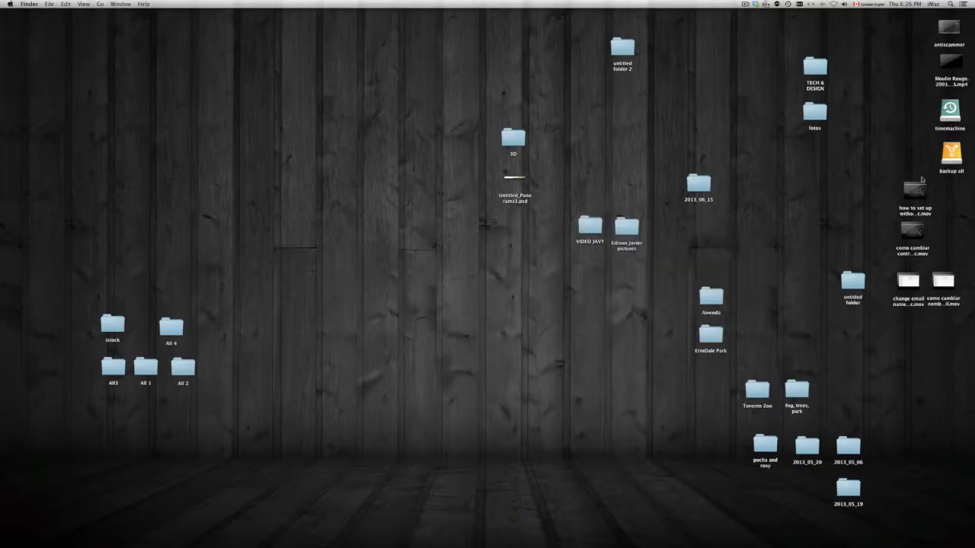
key("super+space")
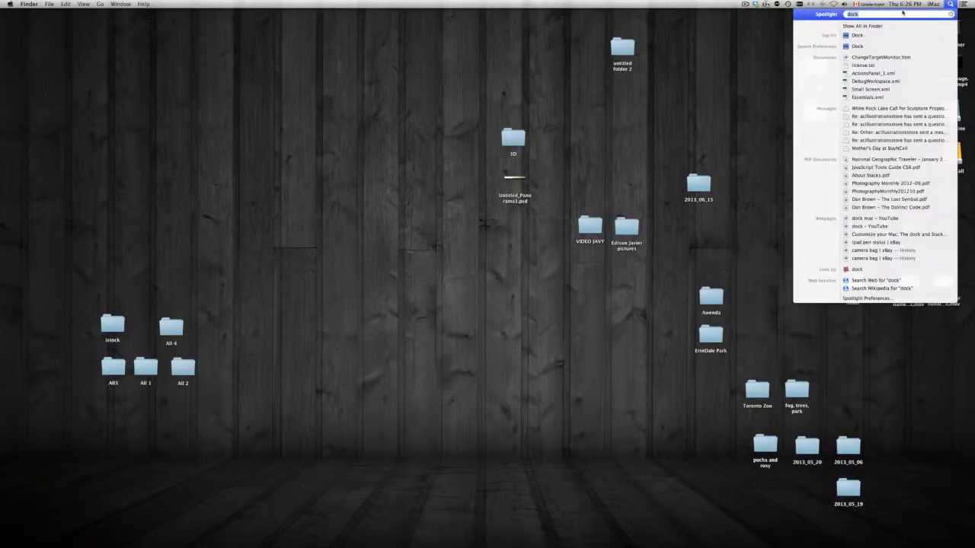
type("syst")
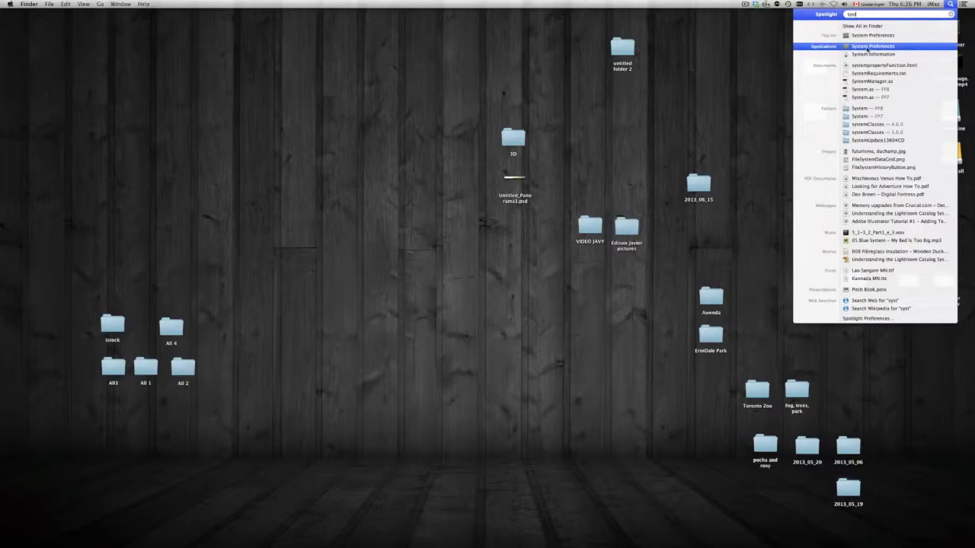
left_click(856, 48)
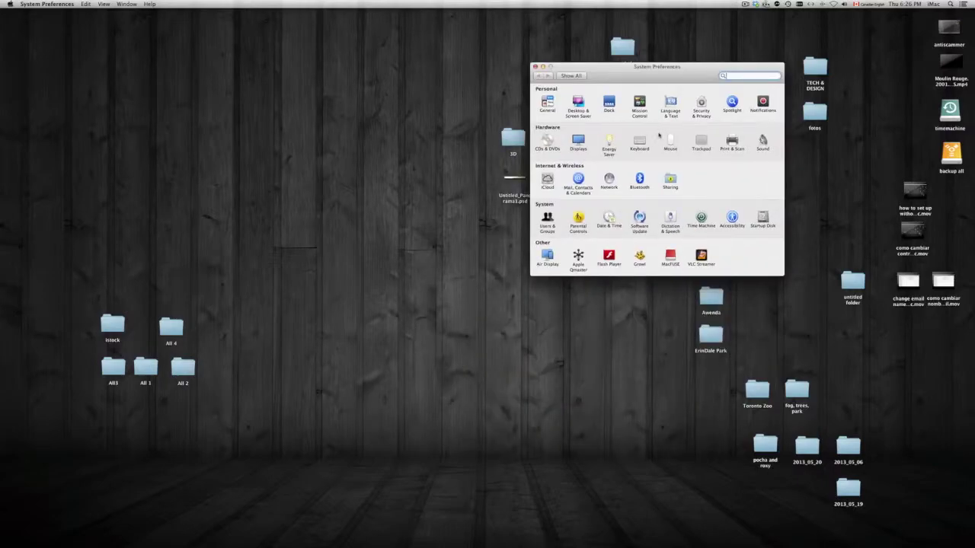
left_click(610, 102)
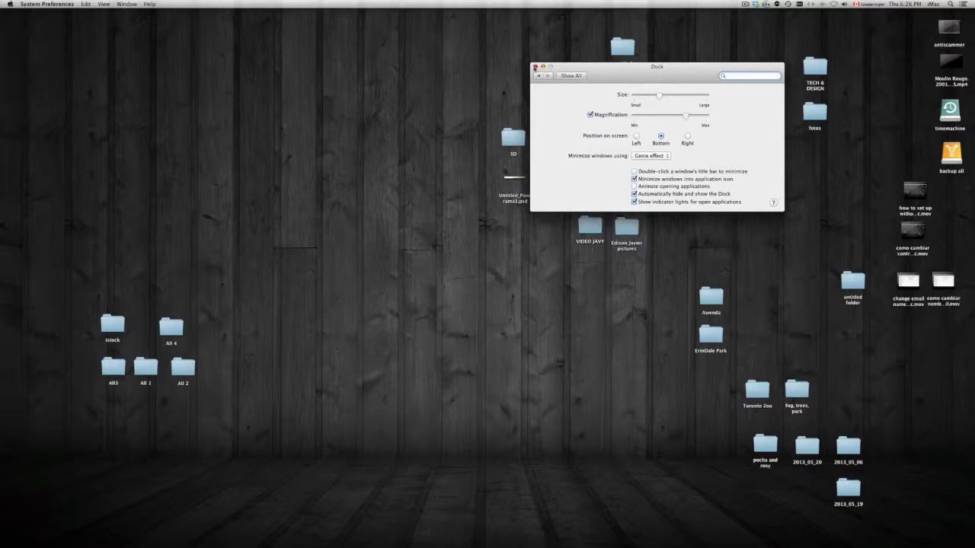
left_click(535, 66)
Search Spotlight for 'dock', open and close the Dock preferences, then select the TECH & DESIGN folder
left_click(951, 5)
type("syst")
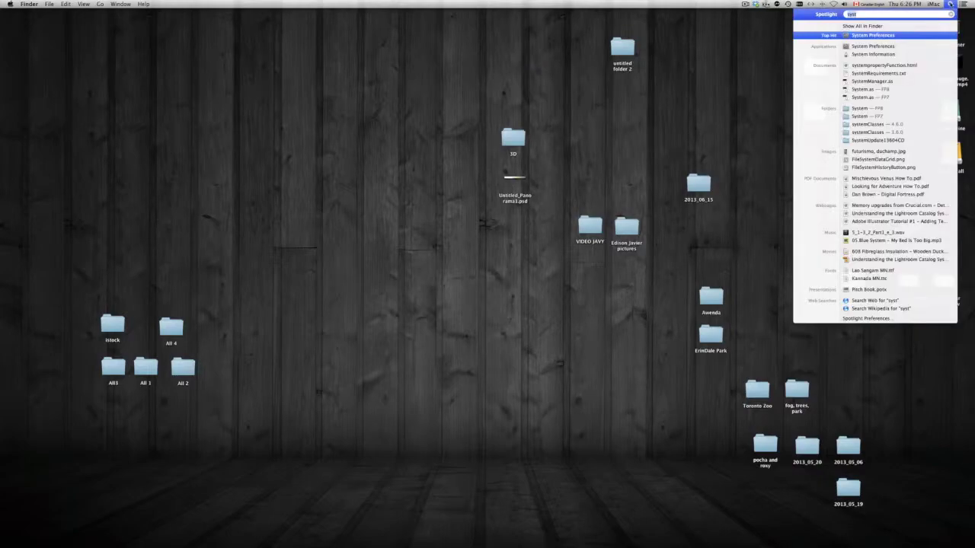
key("BackSpace")
key("BackSpace")
key("BackSpace")
key("BackSpace")
type("dock")
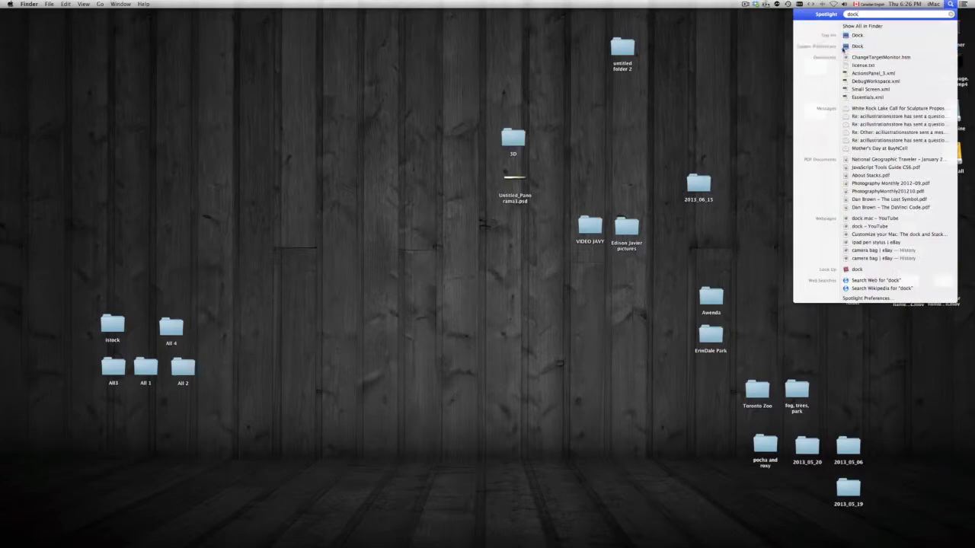
left_click(857, 46)
left_click_drag(609, 74, 439, 171)
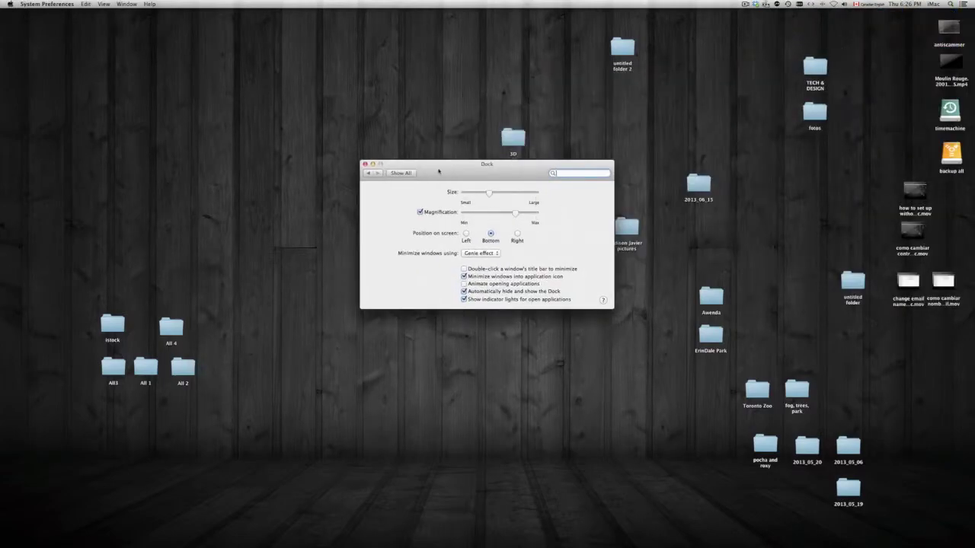
left_click(364, 164)
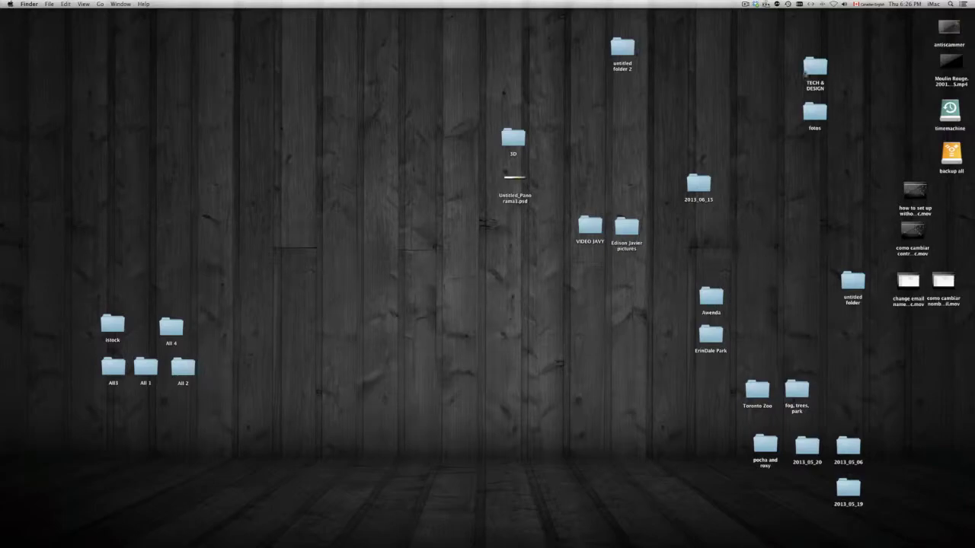
left_click(805, 65)
Open the Applications folder in Finder from the Dock's Applications stack and reposition the window
mouse_move(604, 529)
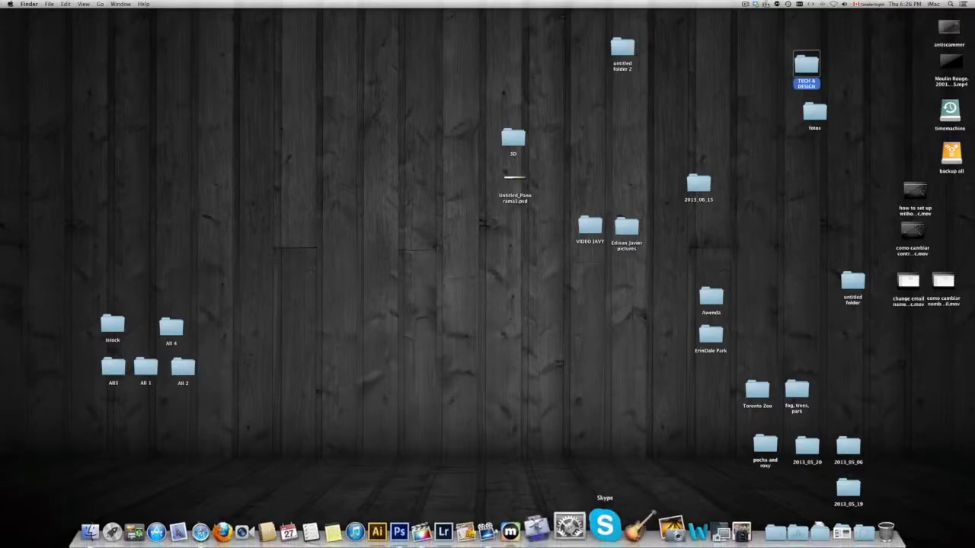
left_click(770, 527)
scroll(838, 381, "down", 3)
scroll(881, 488, "up", 2)
left_click(843, 466)
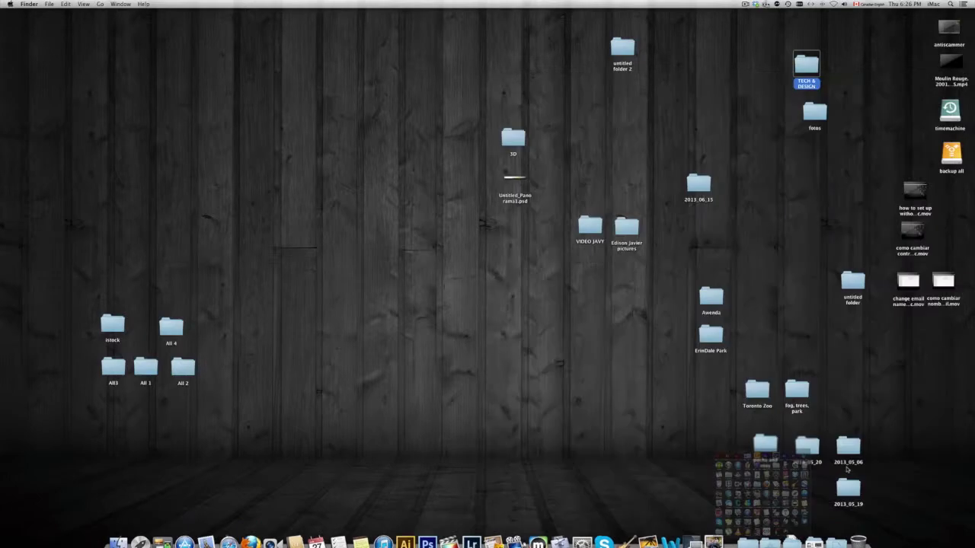
left_click_drag(321, 65, 411, 36)
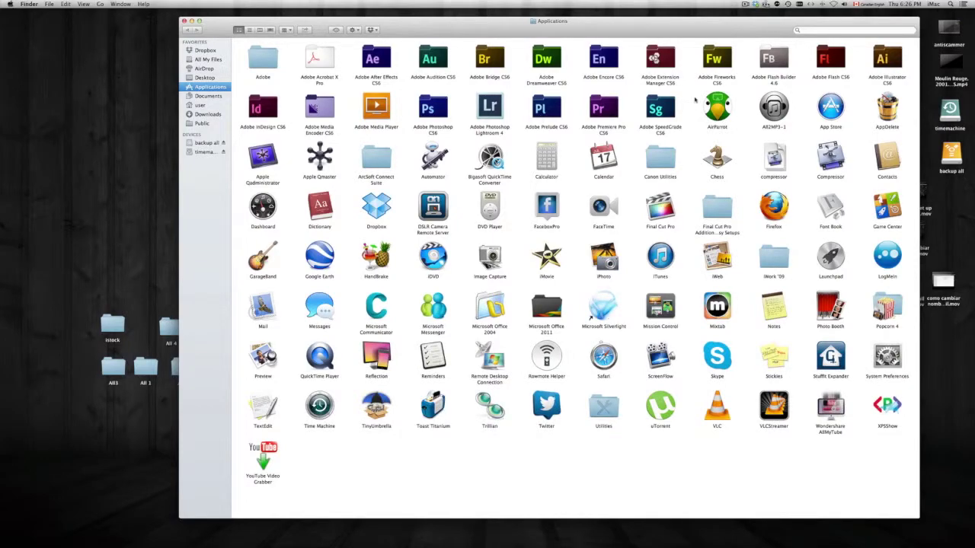
Open the Adobe Fireworks CS6 folder and drag the Fireworks CS6 app into the Dock
double_click(718, 61)
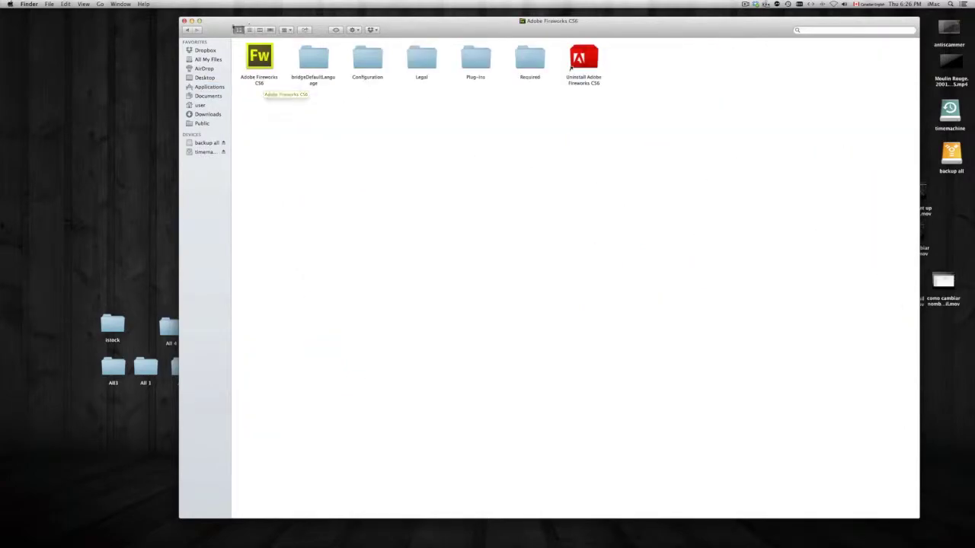
left_click_drag(255, 29, 564, 45)
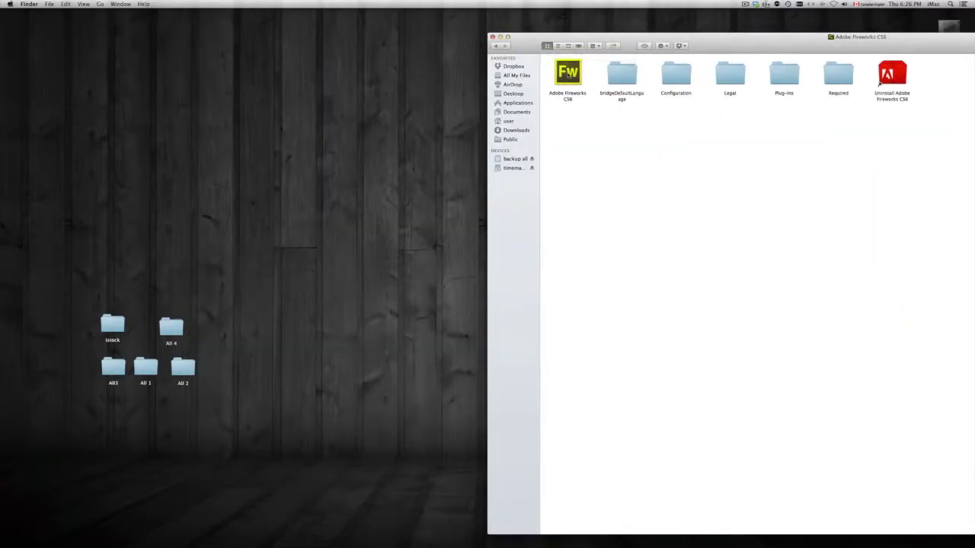
left_click_drag(567, 76, 402, 529)
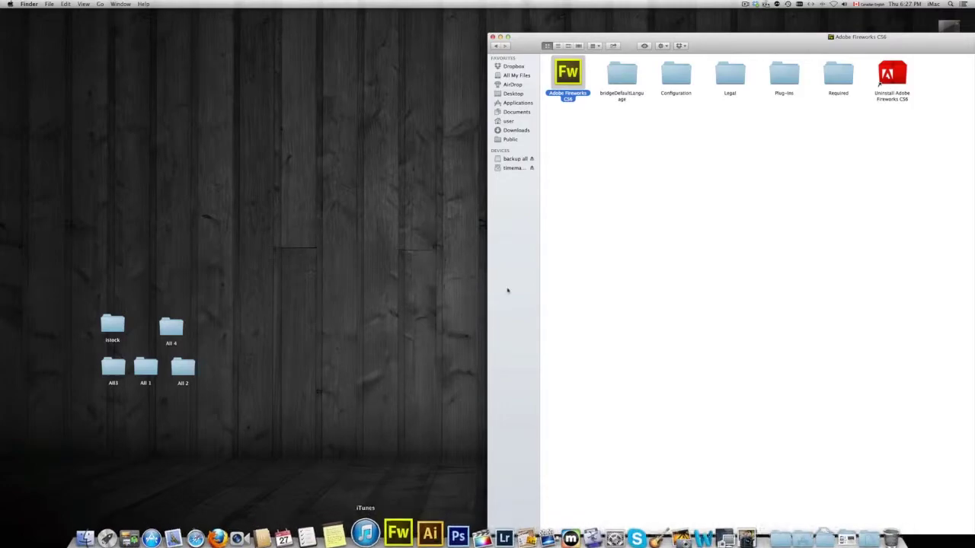
Switch Finder back to Applications, then drag the Fireworks CS6 icon off the Dock to remove it
left_click(514, 93)
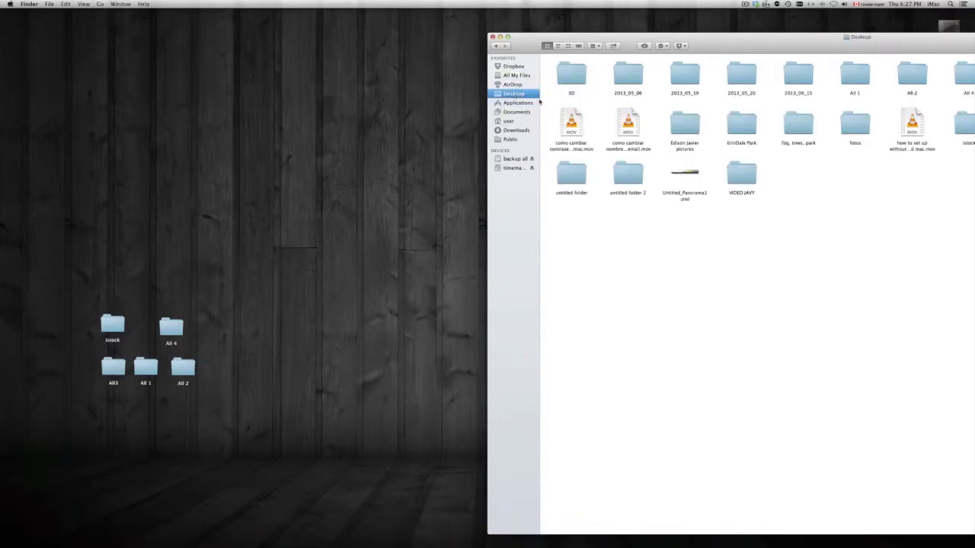
left_click(520, 102)
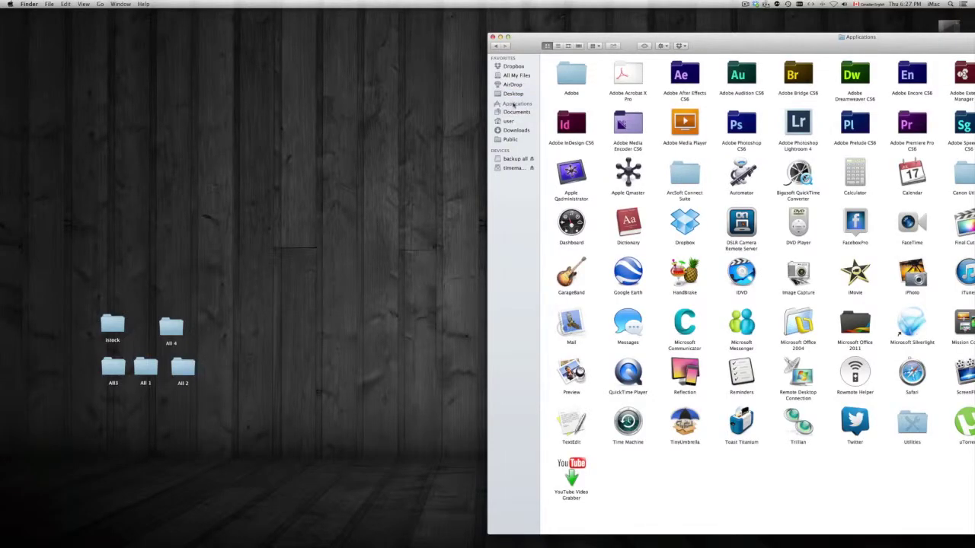
mouse_move(460, 528)
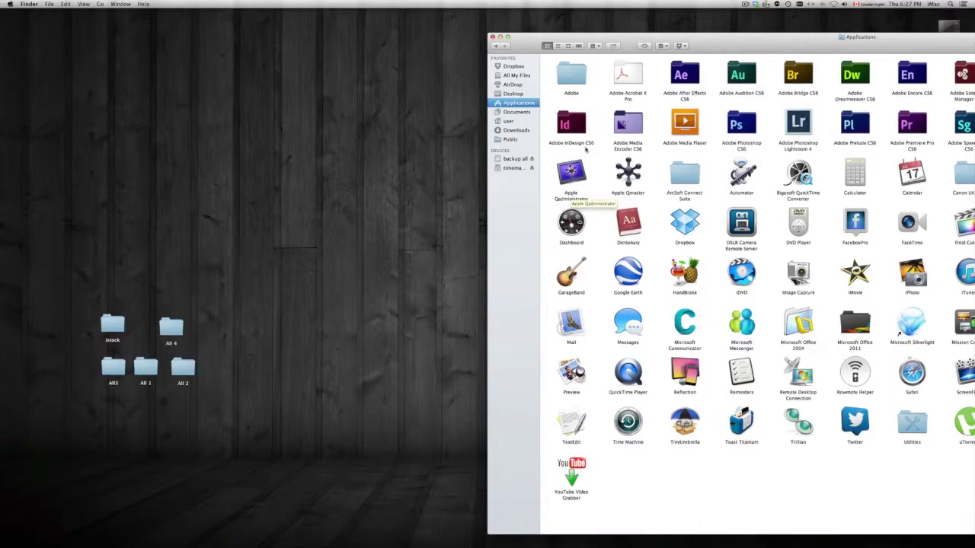
mouse_move(418, 540)
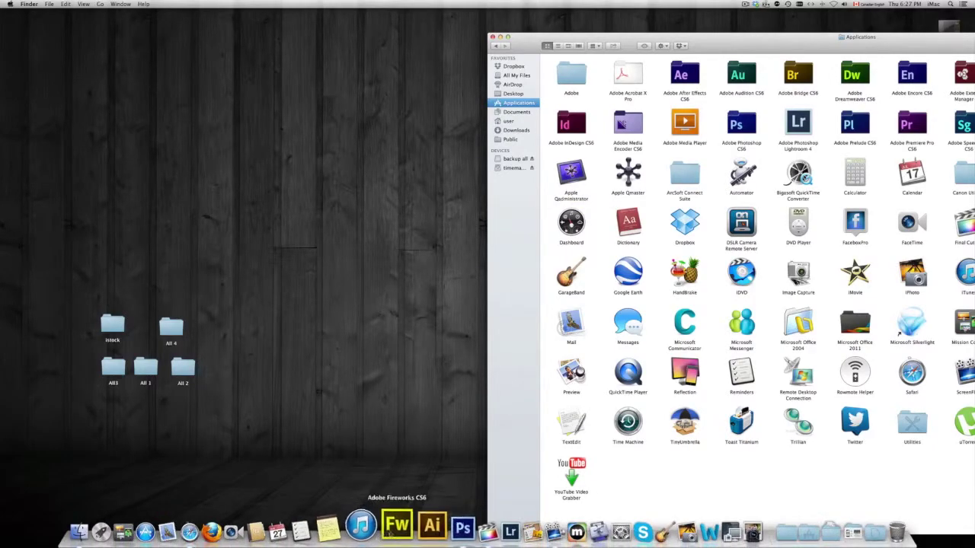
left_click(395, 525)
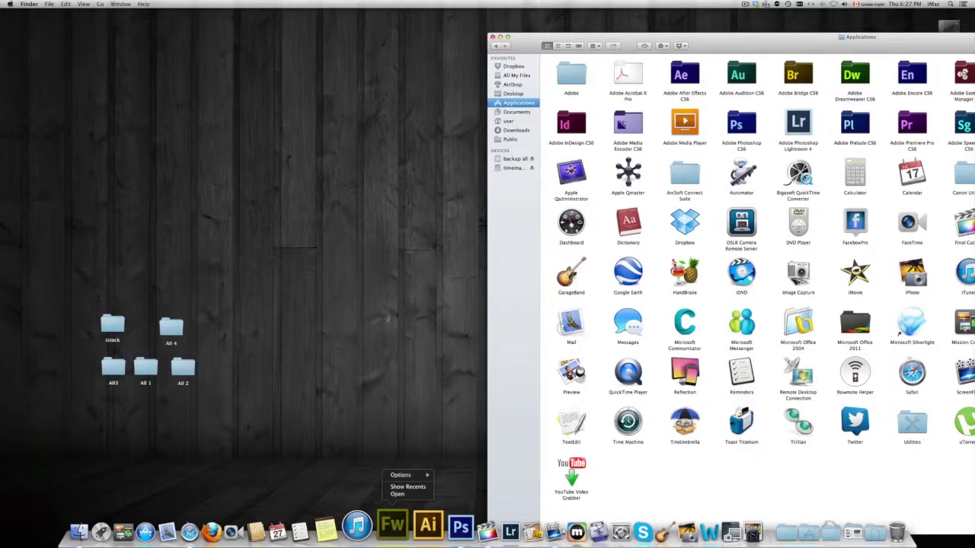
left_click(367, 386)
left_click_drag(392, 536, 377, 417)
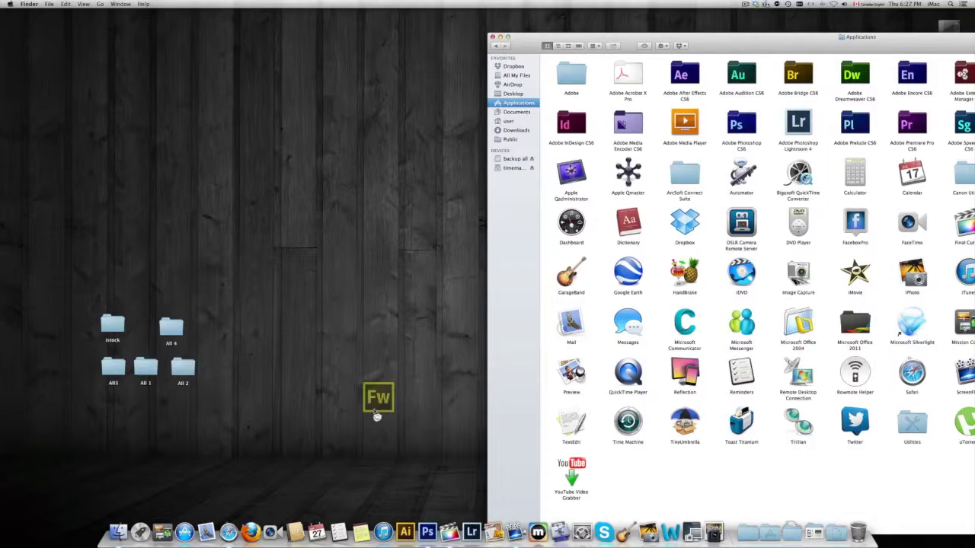
left_click_drag(377, 417, 406, 390)
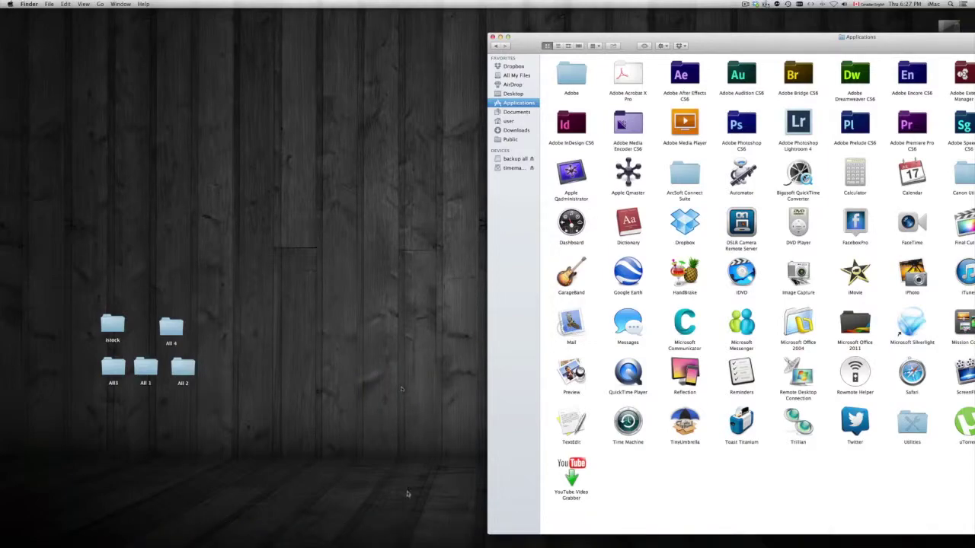
mouse_move(376, 533)
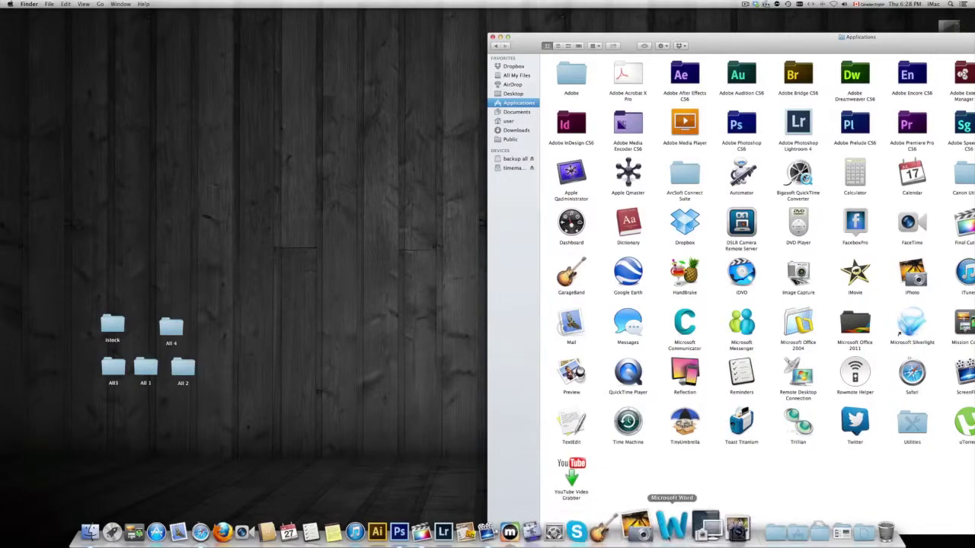
Open the Dock pane in System Preferences, toggling 'Automatically hide and show the Dock' off and back on
left_click(581, 529)
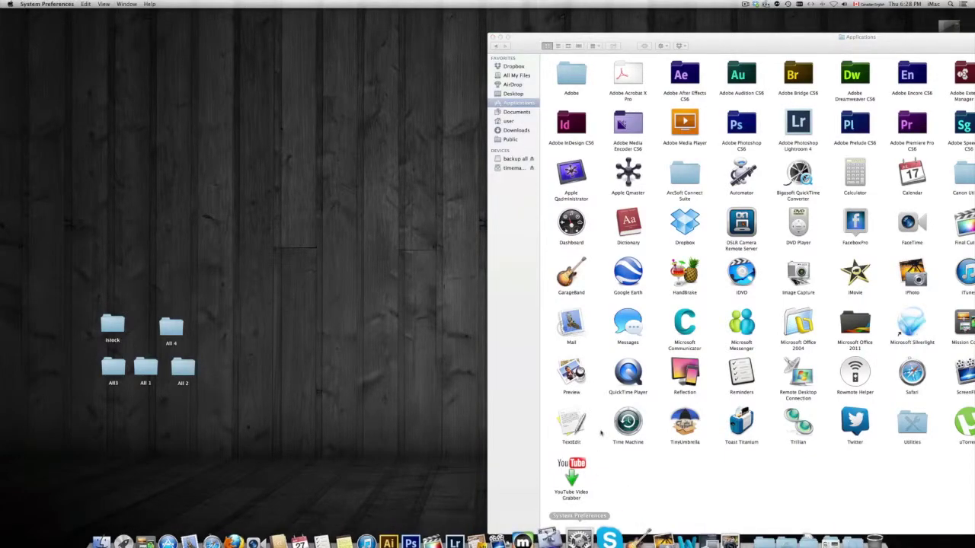
left_click(440, 203)
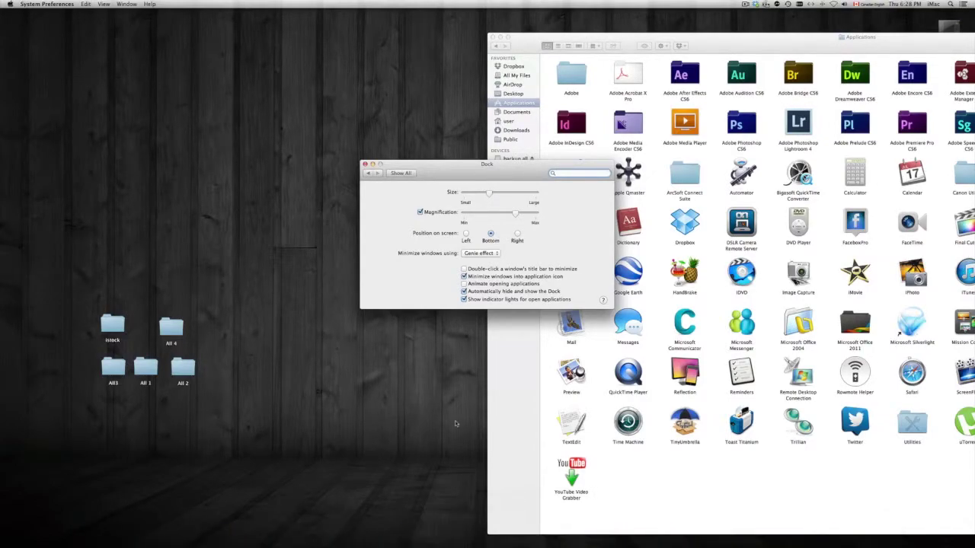
mouse_move(448, 542)
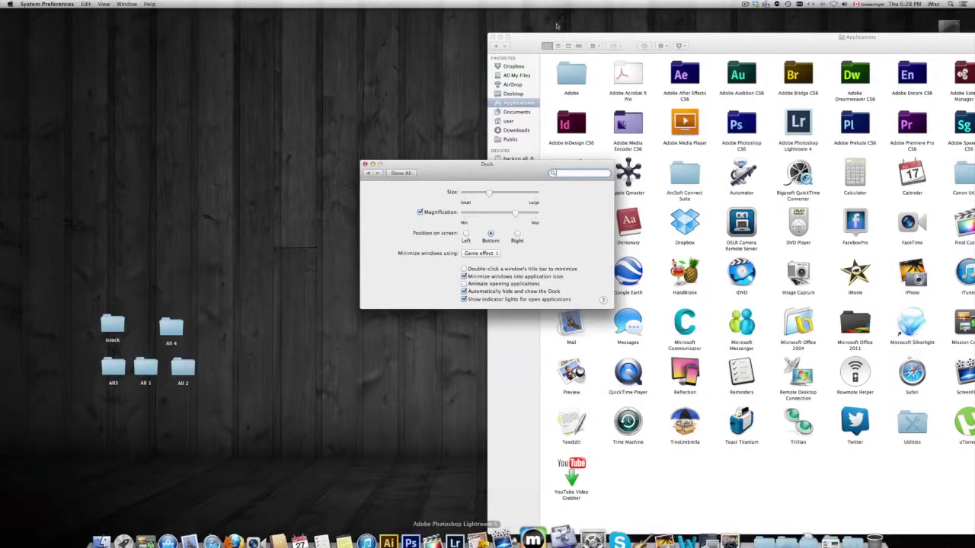
left_click(464, 291)
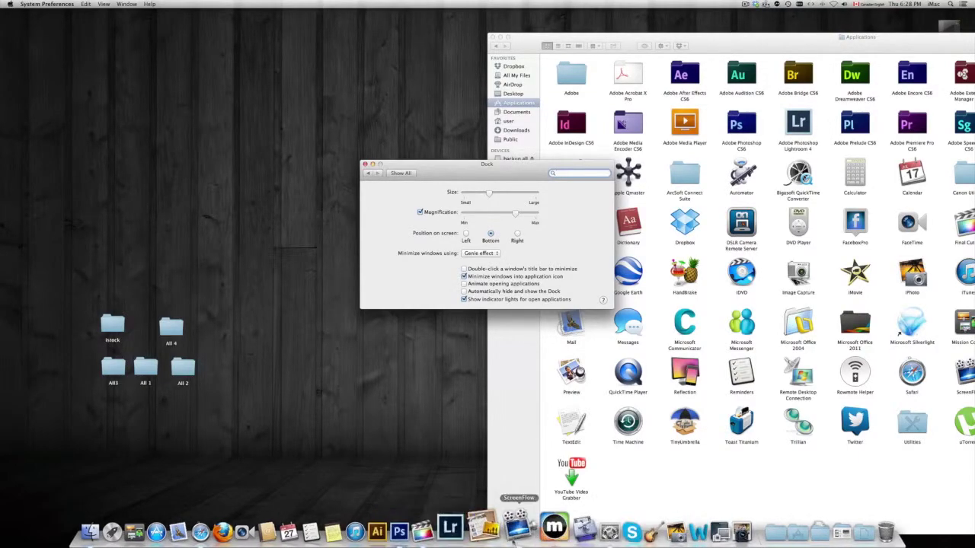
left_click(464, 292)
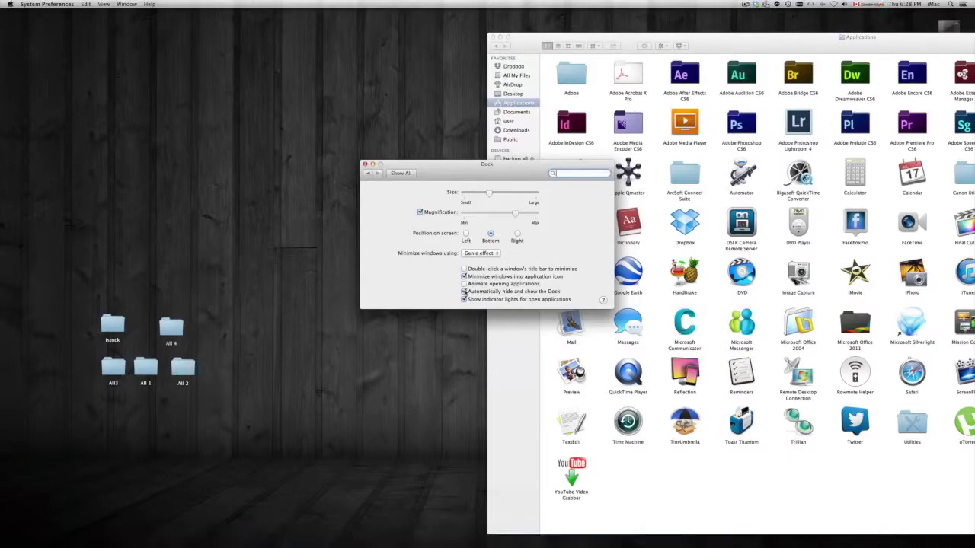
Keep the Genie minimize effect and nudge the Magnification slider slightly lower
left_click(483, 254)
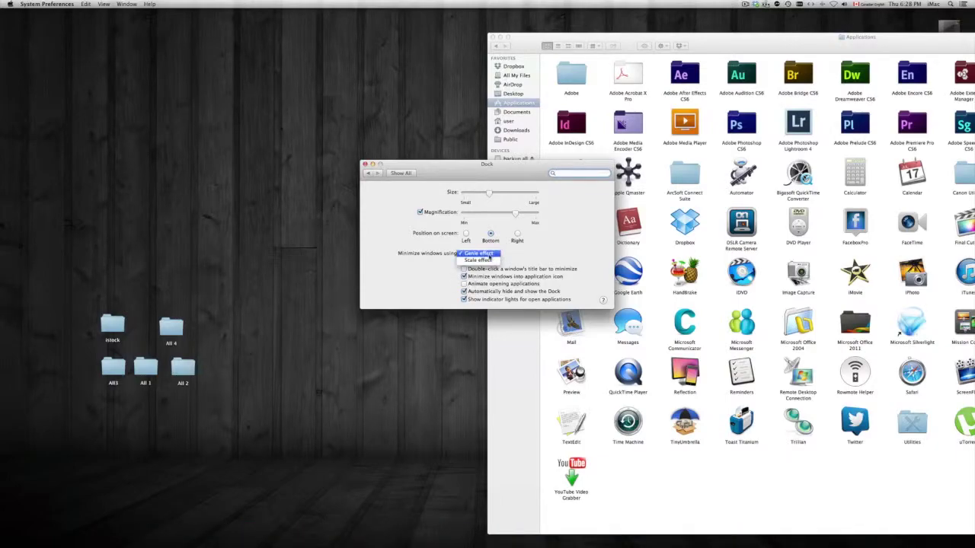
left_click(539, 257)
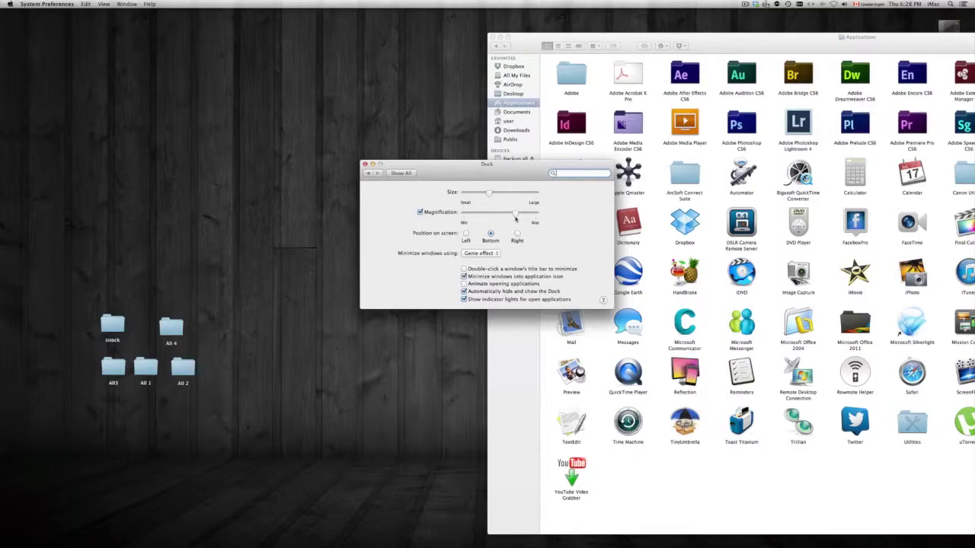
left_click_drag(490, 194, 512, 214)
mouse_move(449, 542)
Try the Dock at the left and right screen edges with auto-hide switched off
left_click(465, 234)
left_click(464, 291)
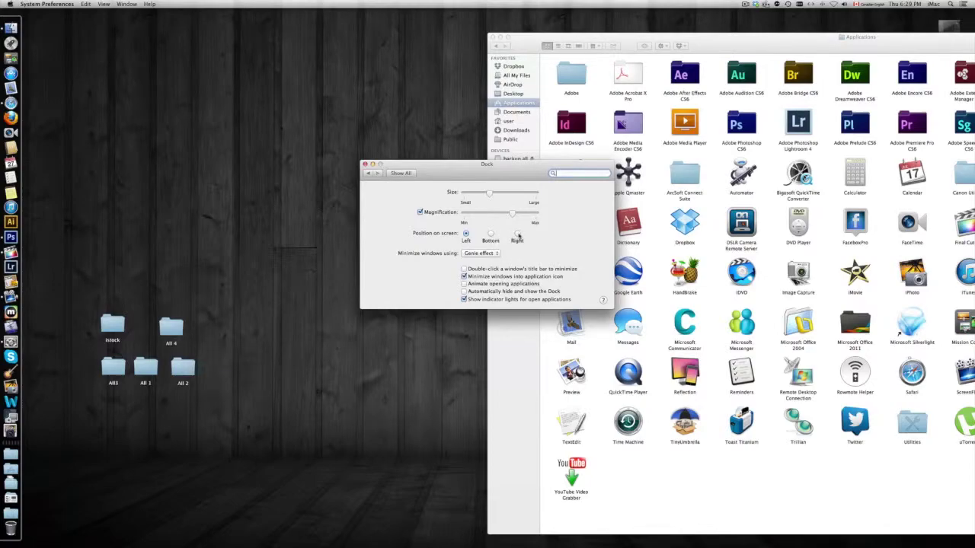
left_click(517, 234)
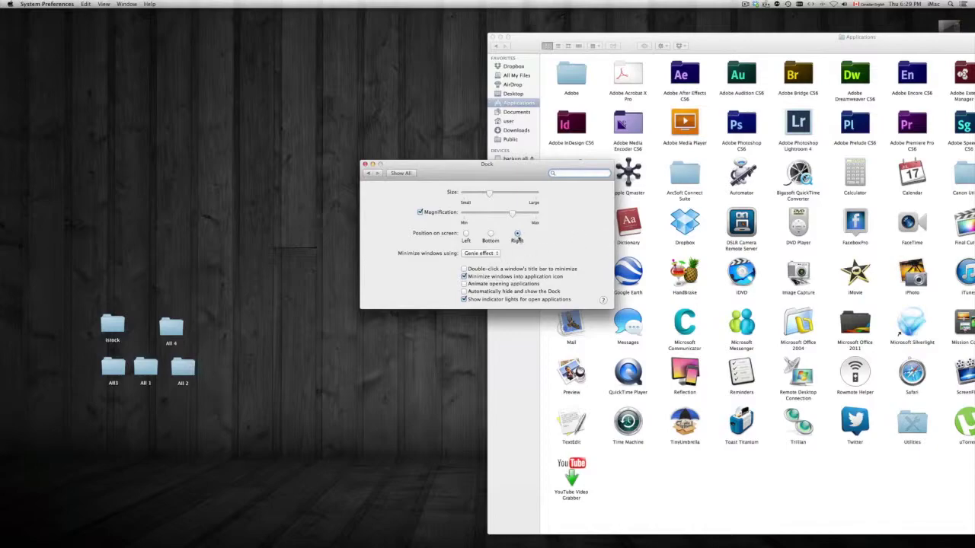
left_click(518, 236)
left_click(466, 235)
Put the Dock back at the bottom, re-enable auto-hide, and close the Dock settings
left_click(489, 234)
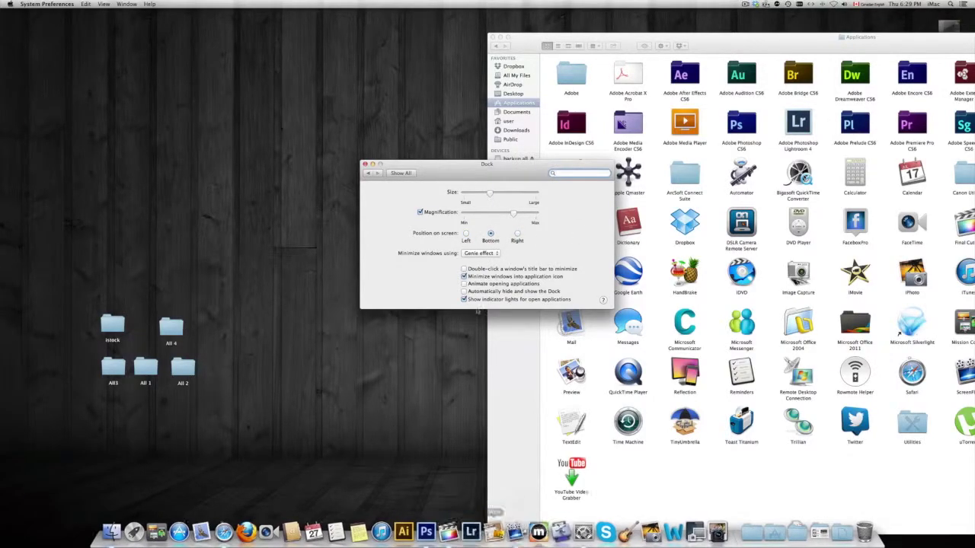
left_click(463, 291)
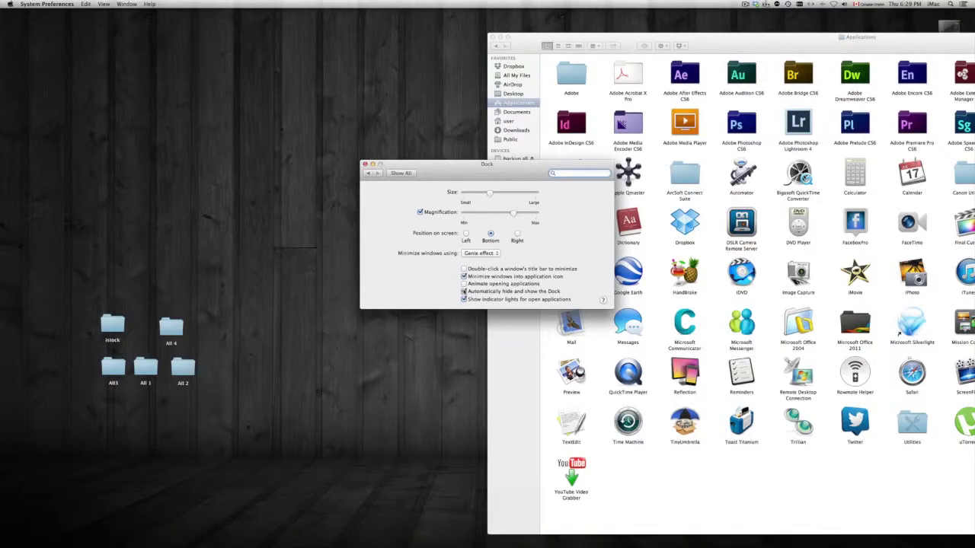
left_click(365, 165)
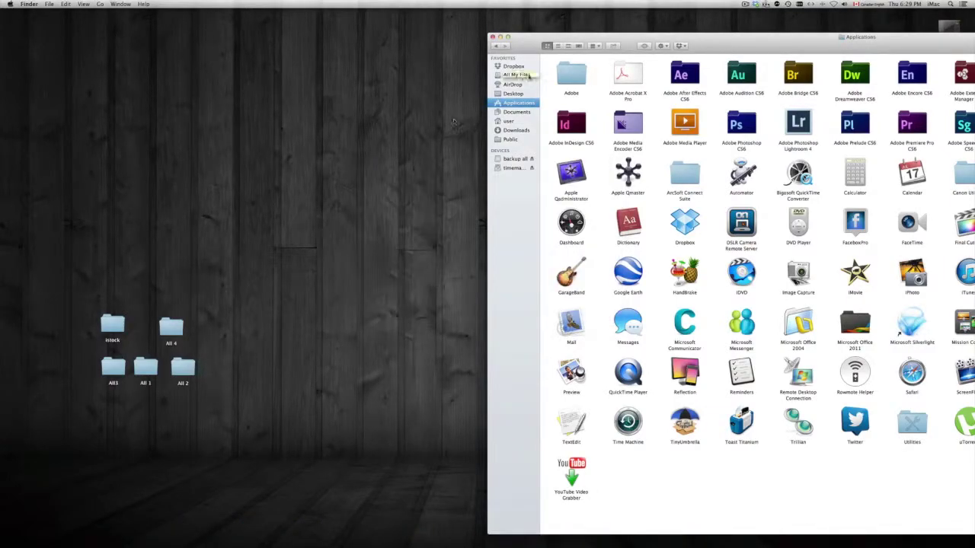